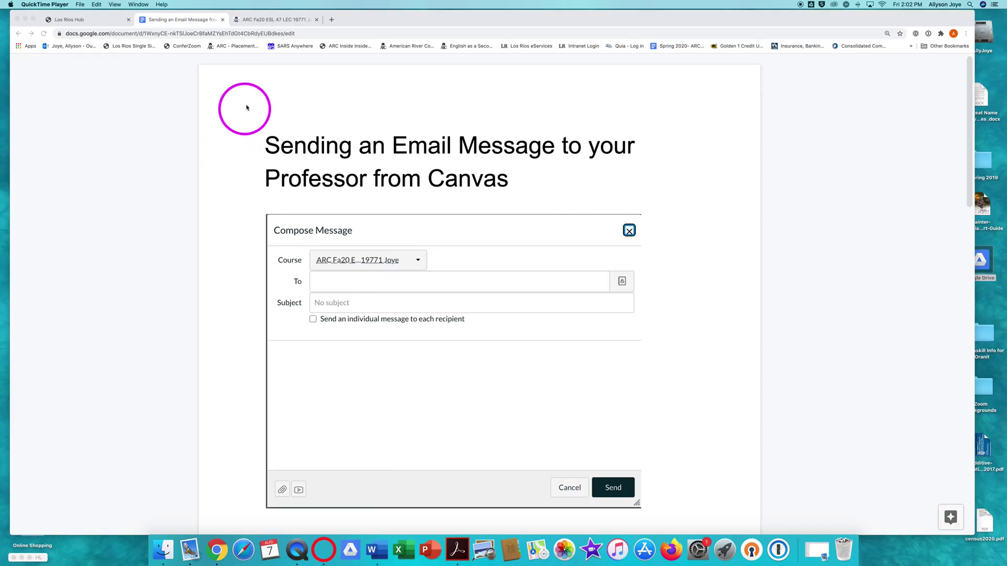
Switch to the Canvas course page and open the Inbox from the global navigation.
left_click(259, 22)
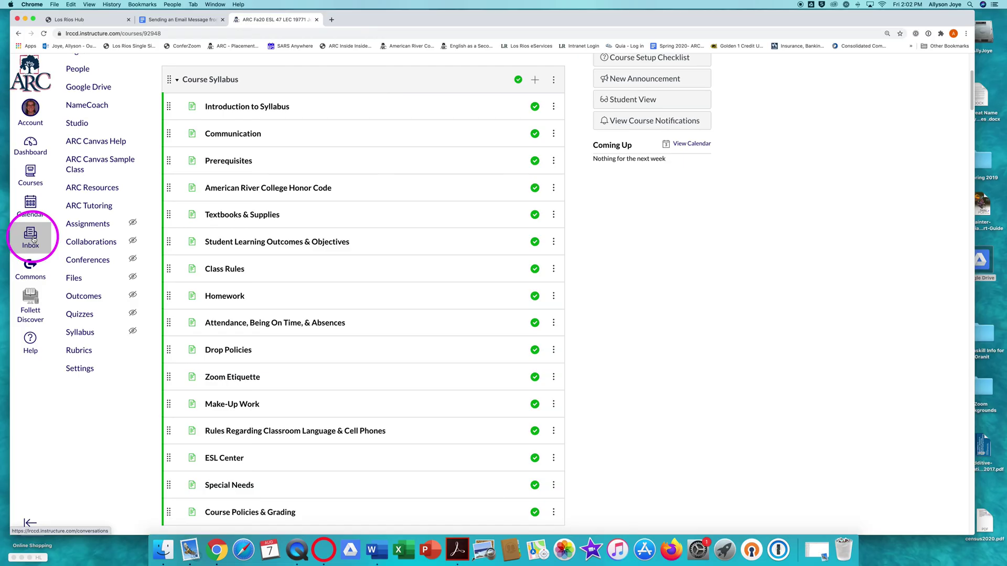
left_click(32, 238)
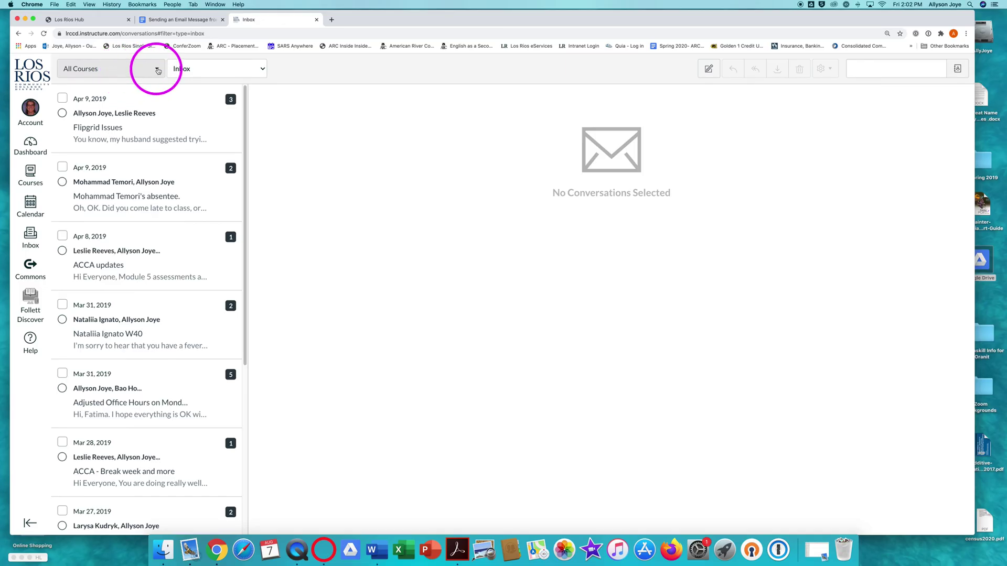
Filter the Inbox to the ESL 47 LEC course under Favorite Courses.
left_click(157, 69)
mouse_move(136, 112)
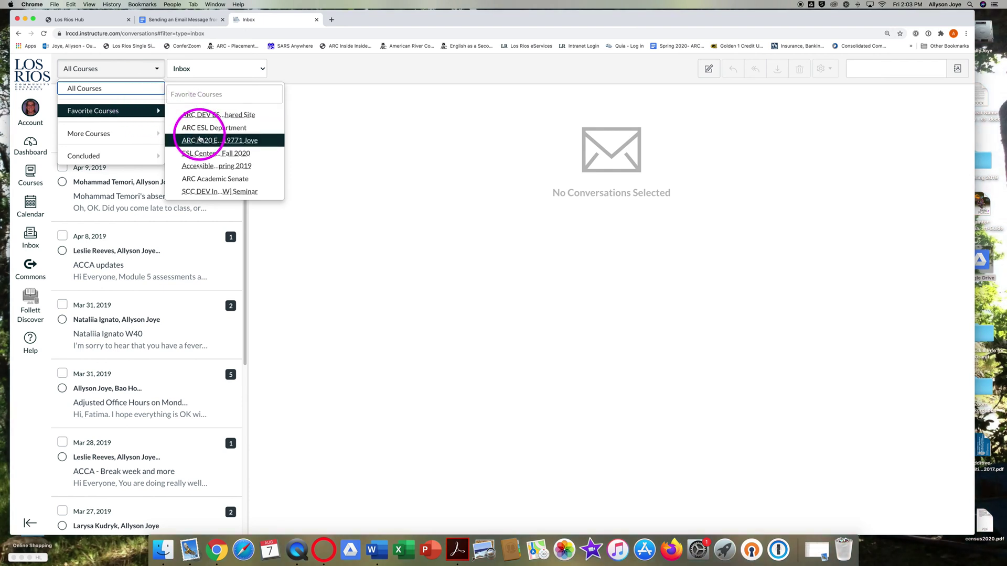
left_click(200, 140)
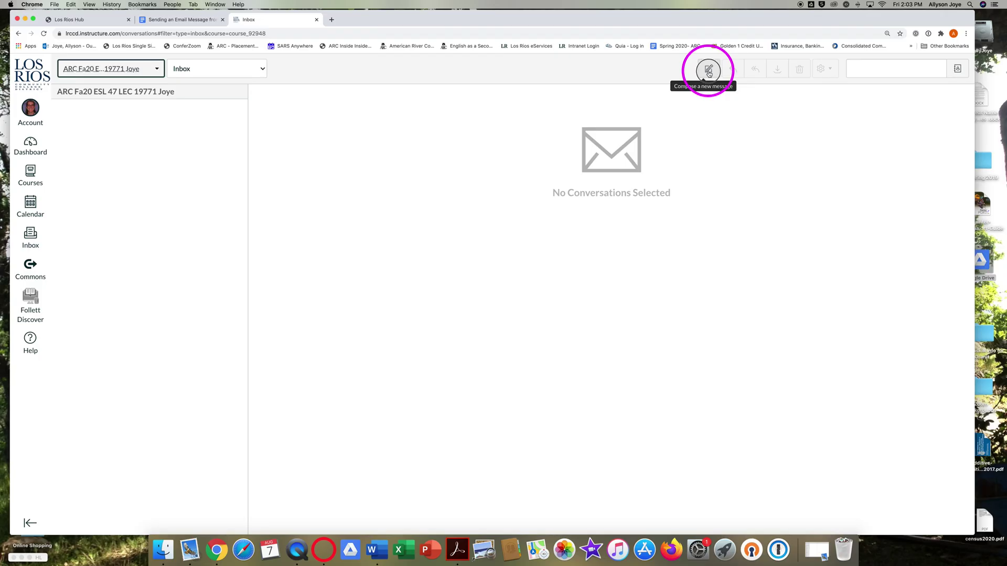
Start a new message and set its course to ESL 47.
left_click(709, 71)
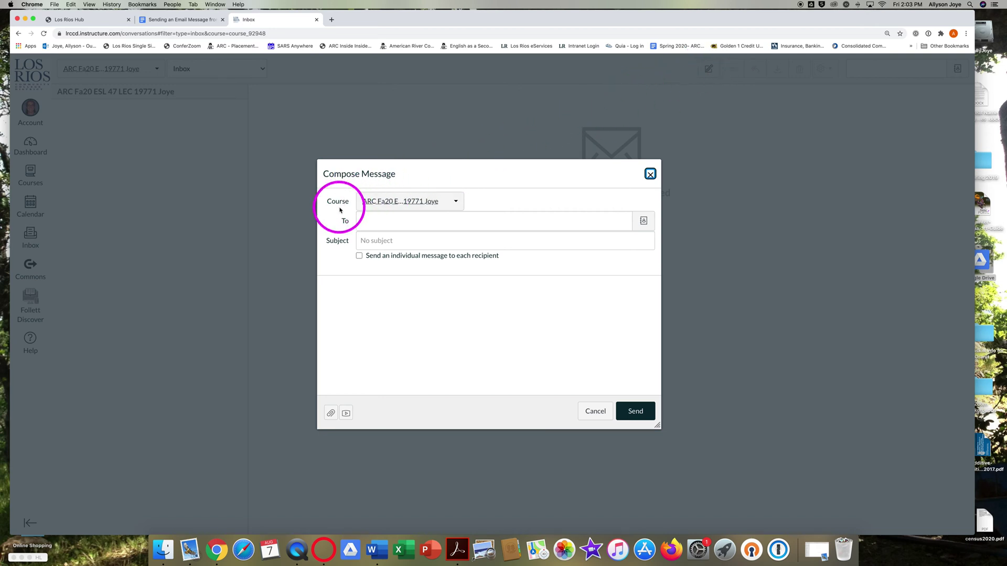
left_click(456, 204)
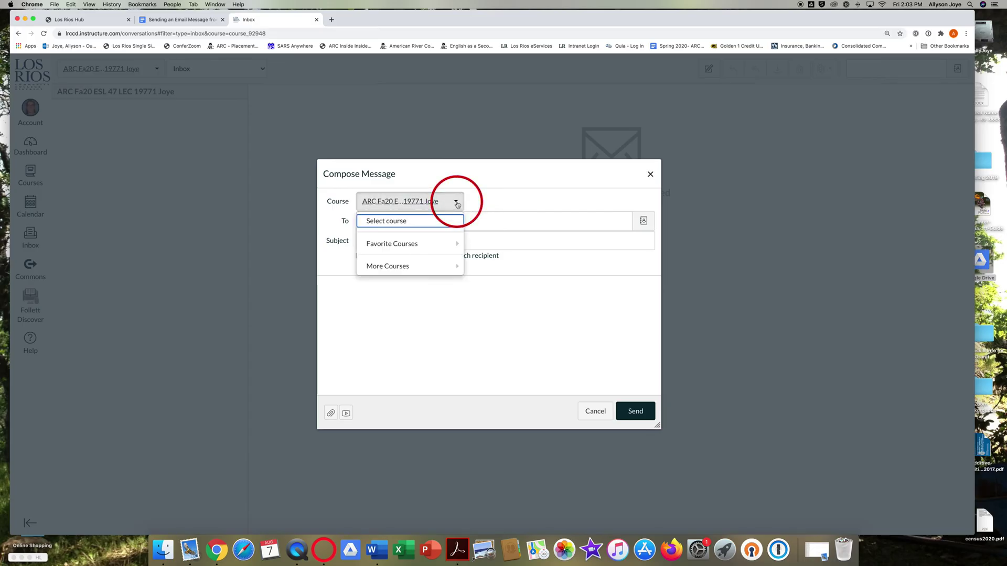
mouse_move(443, 245)
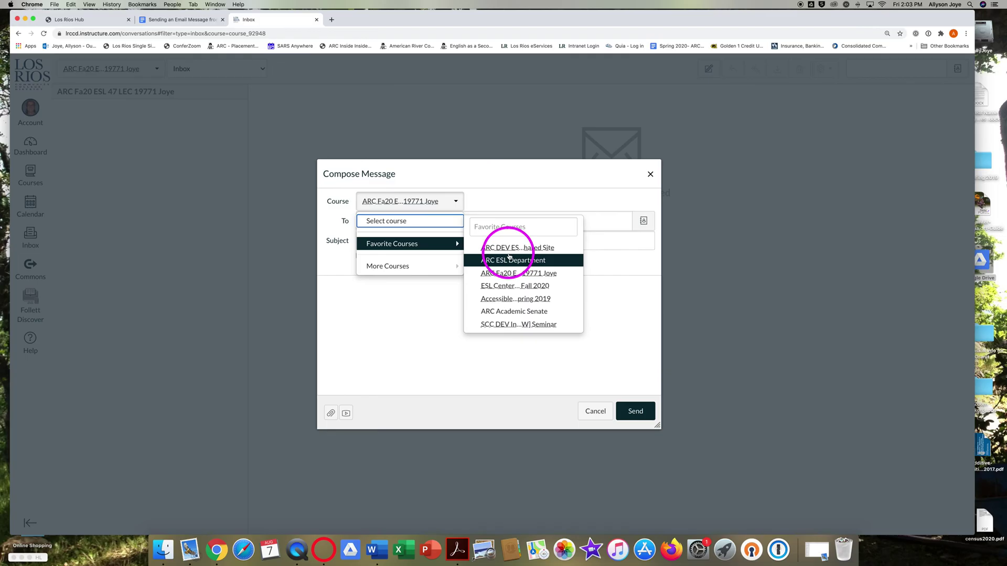
left_click(512, 272)
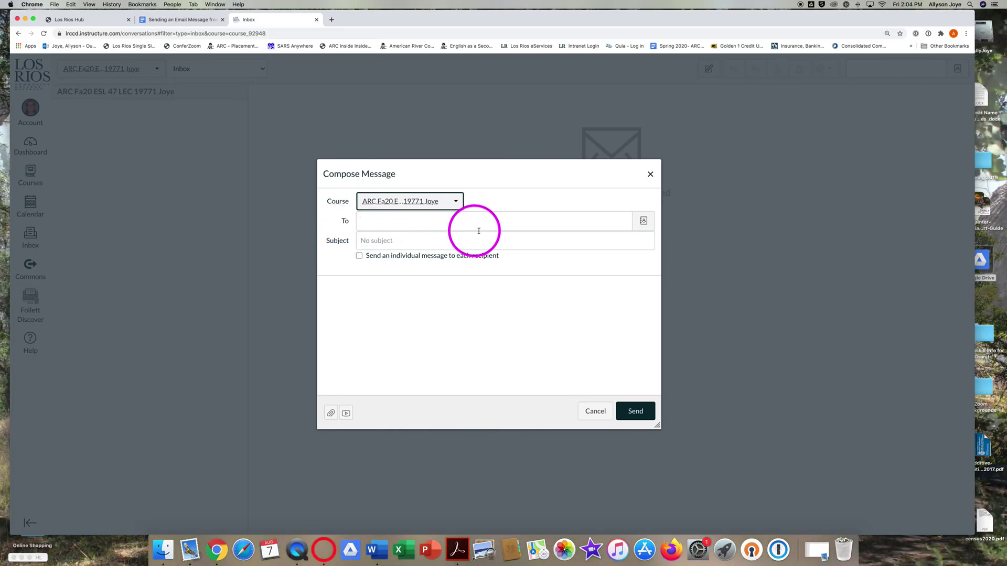
Add the ESL 47 teacher from the Teachers list in the address book as recipient.
left_click(644, 223)
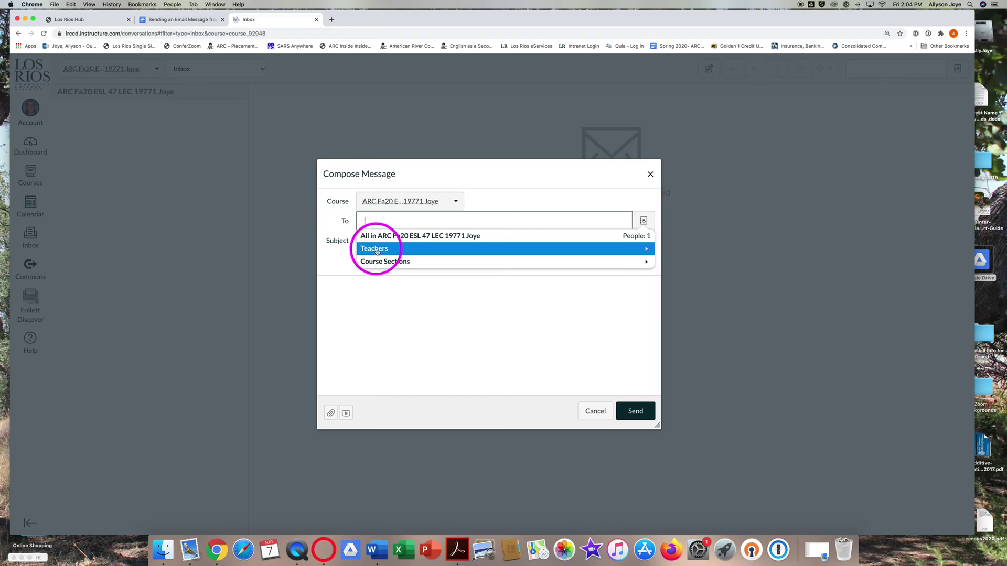
left_click(376, 250)
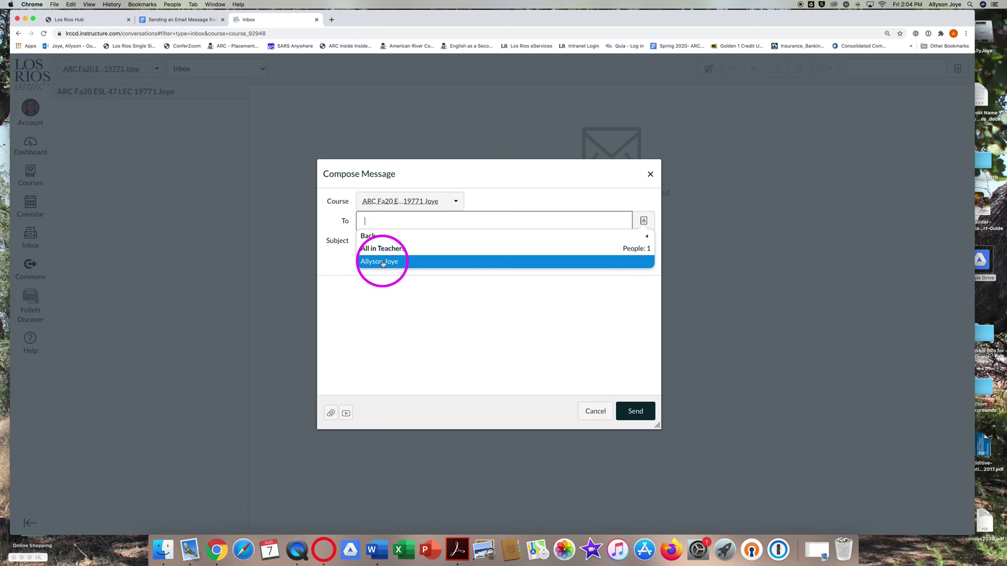
left_click(383, 264)
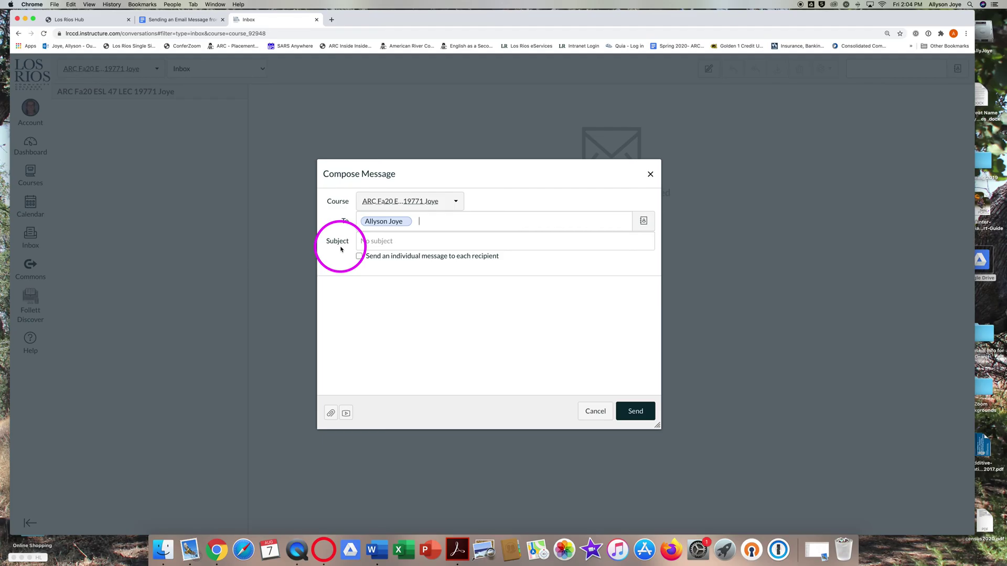
Enter the subject as the student's full name followed by '- ESL 47: Homework Questions'.
left_click(367, 241)
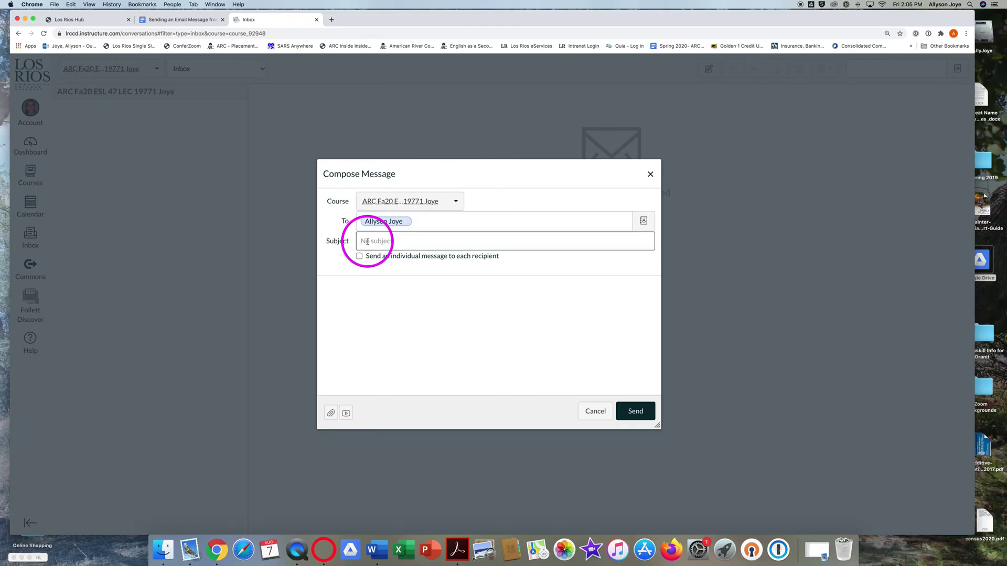
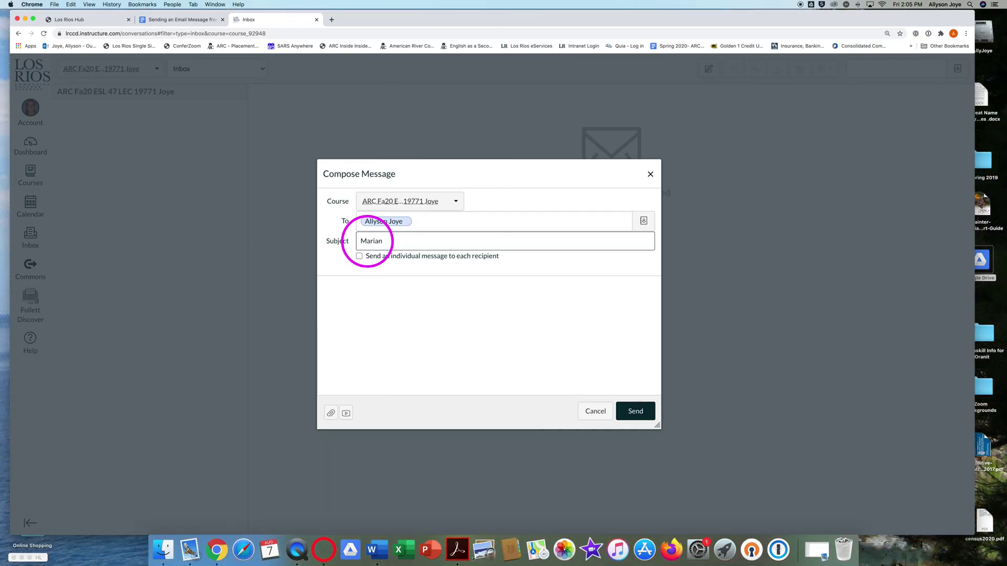
type(" - ")
type("ESL")
type(" 47")
type(": Hom")
type("ewot")
type("rk ")
type("Questions")
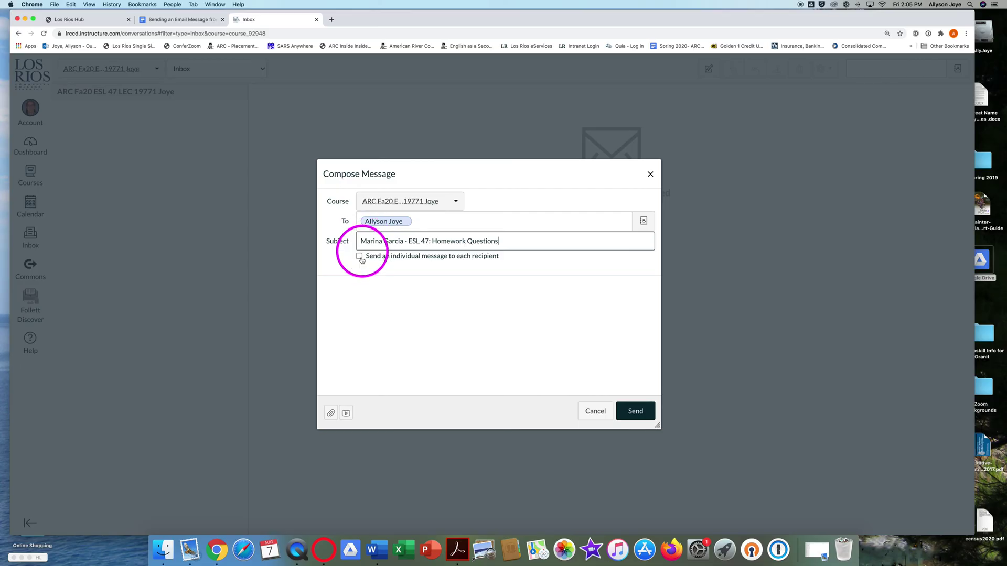
Type a greeting to the professor at the top of the message body.
left_click(333, 291)
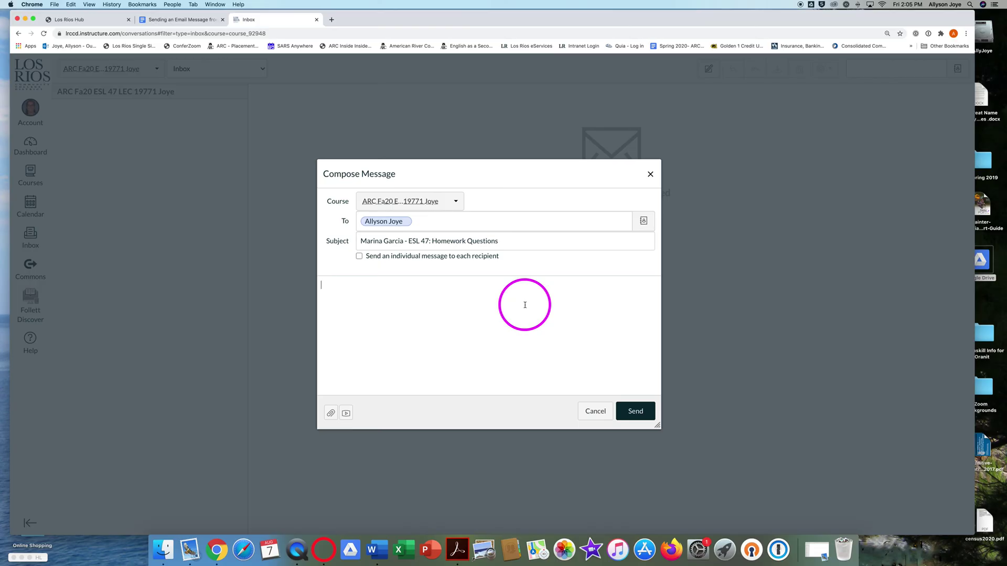
type("Hi")
type("Prof. Joy")
key("Return")
key("Return")
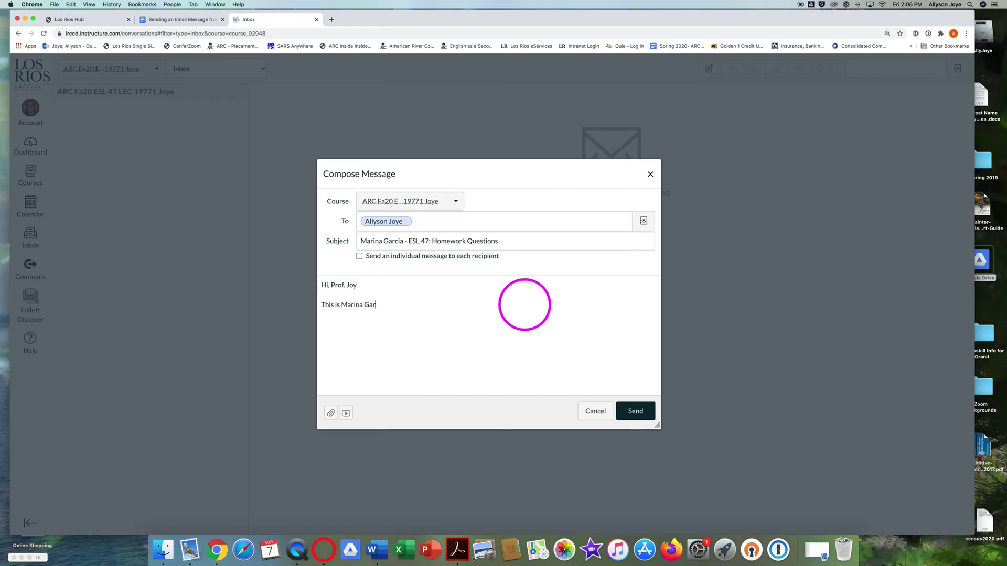
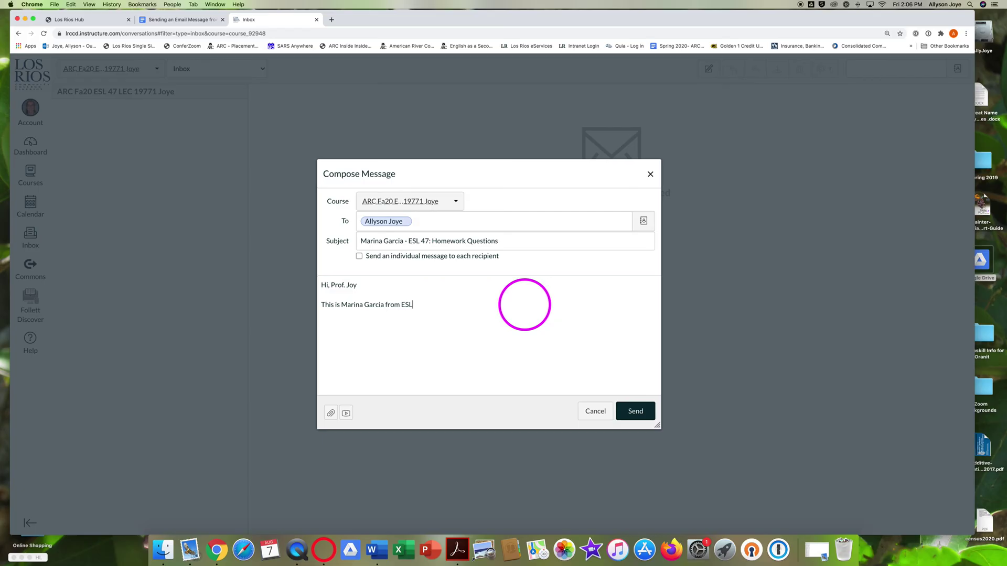
Write the request for a Zoom appointment about Thursday's homework, closing with 'Thanks,' and the student's first name.
type("47.  I have som questions about the hroo")
key("BackSpace")
type("om")
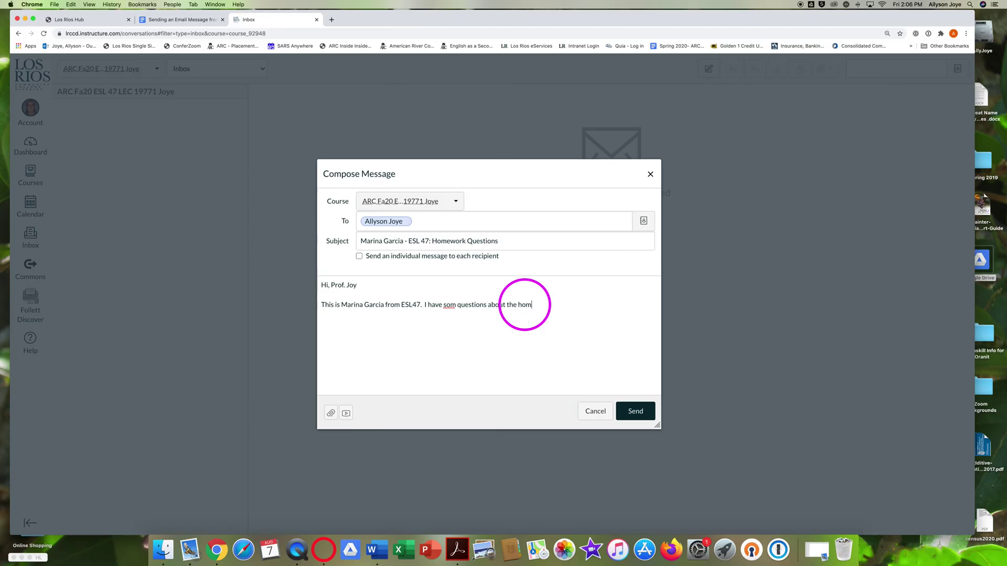
type("ework forTursday.  Can I make a")
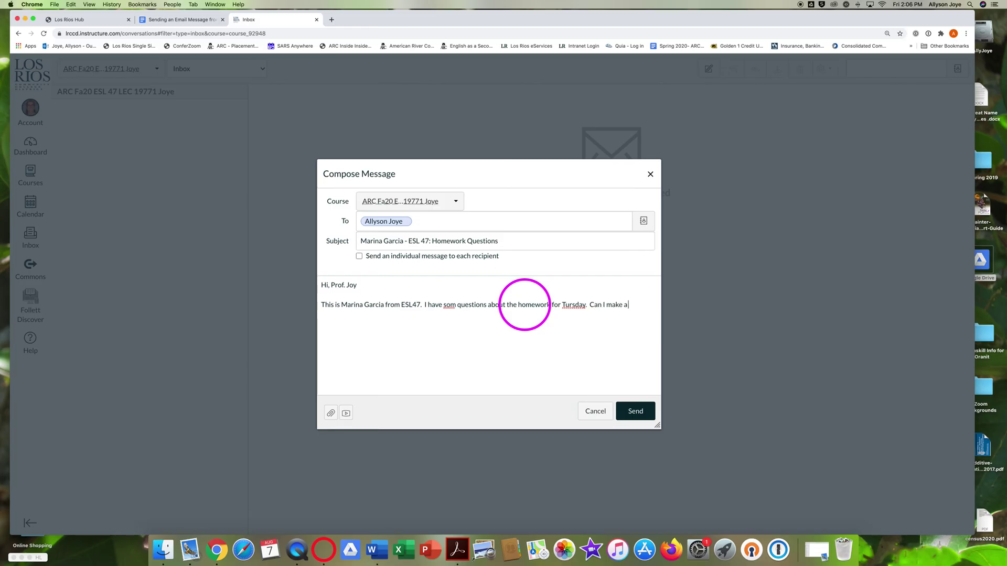
type(" Zoom Appontment")
type(" to get")
type(" e")
type(" help")
type(", please?")
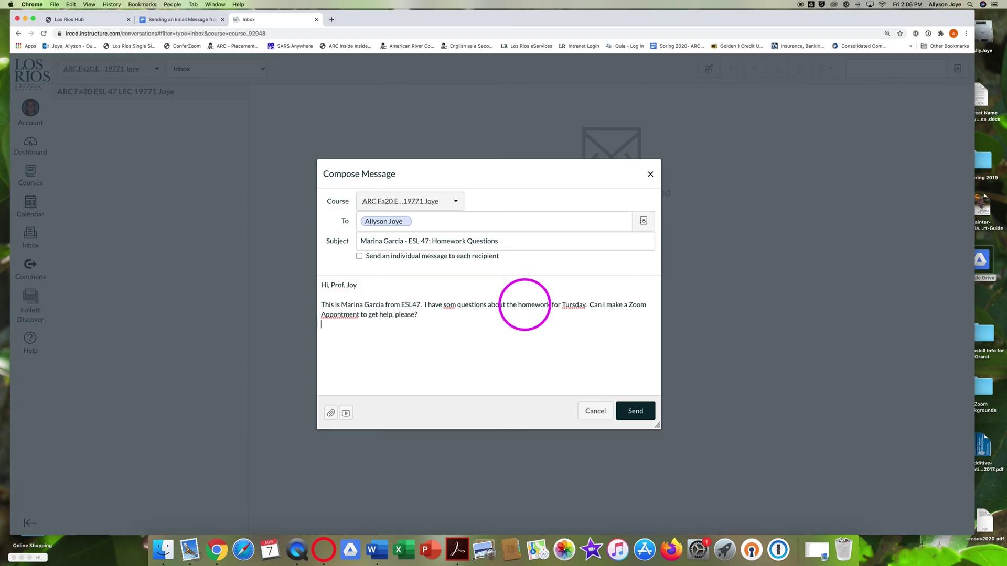
key("Return")
type("Thanks,  ")
type("Ma")
type("ri")
type("na")
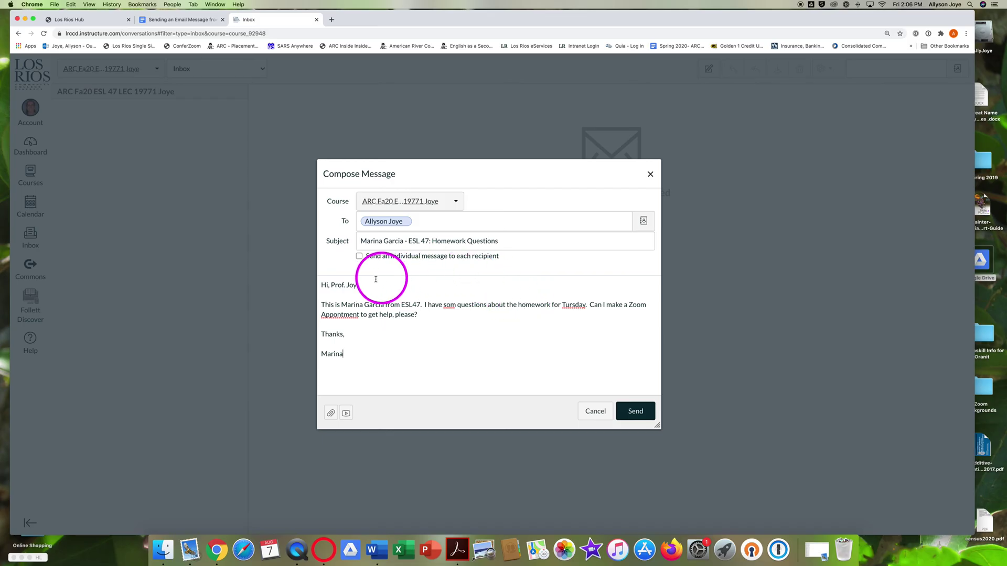
Fix the body typos: end the greeting with a period and correct 'some', 'Thursday' and 'appointment'.
left_click(356, 286)
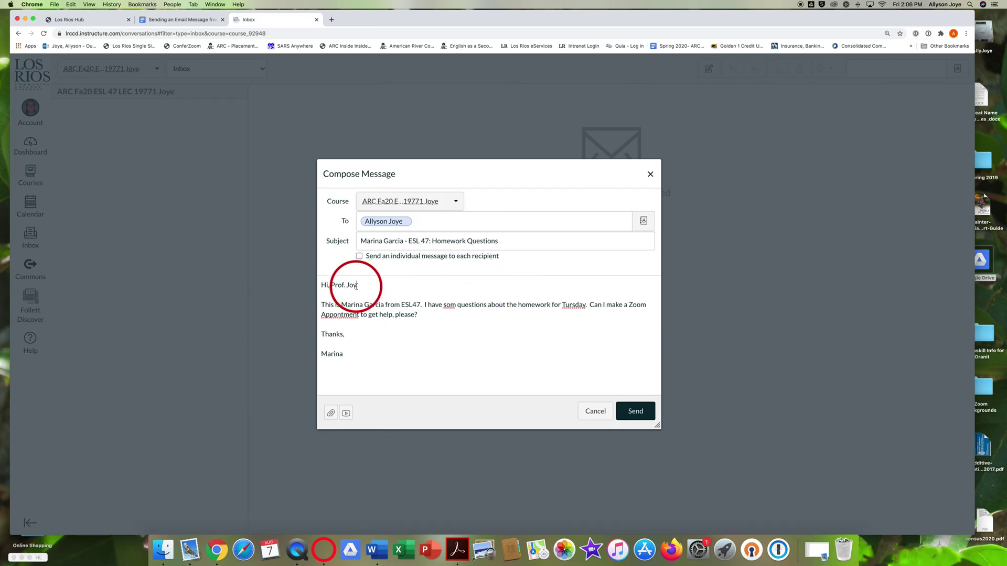
type("e.")
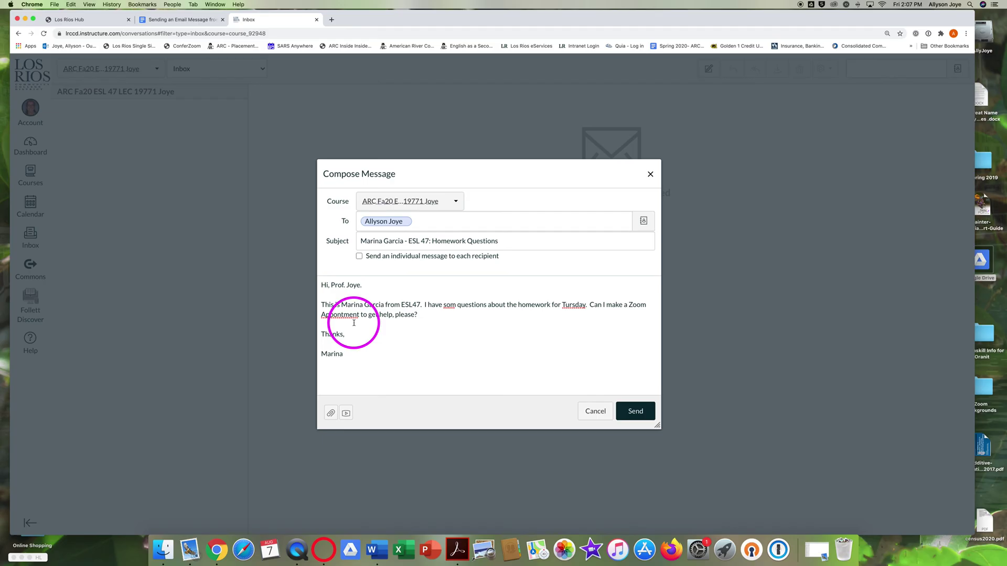
left_click(455, 306)
type("e")
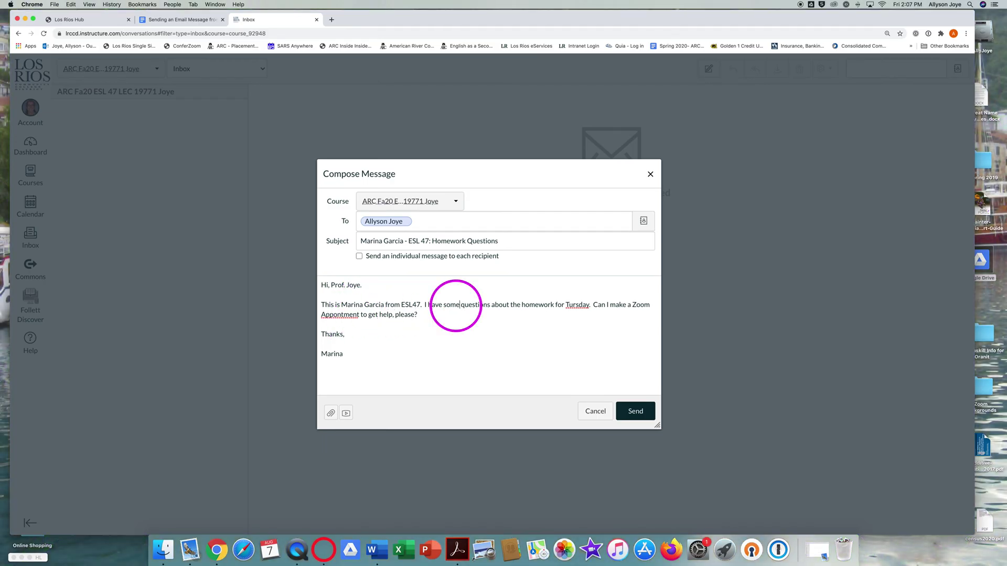
left_click(568, 305)
type("h")
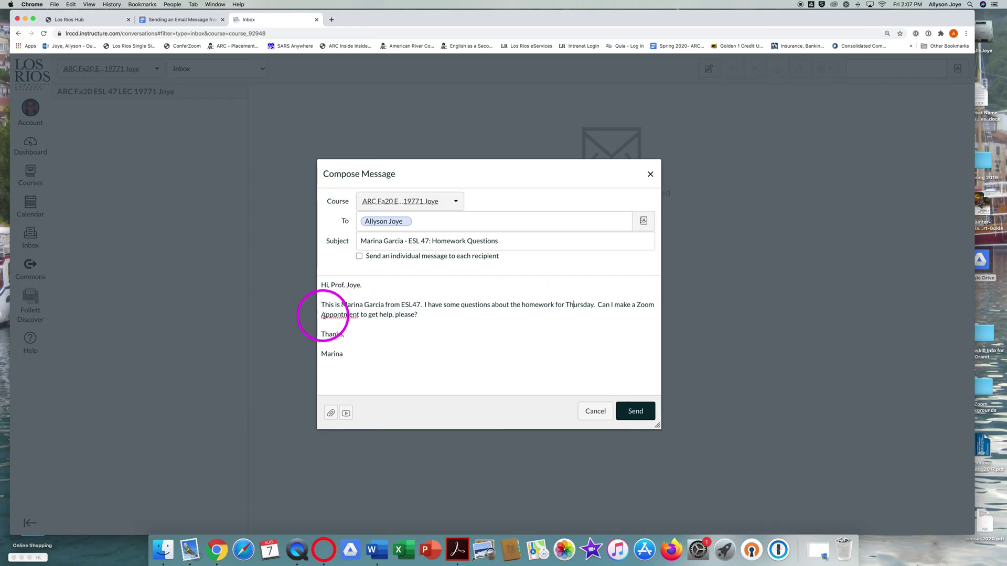
double_click(325, 315)
type("appointment")
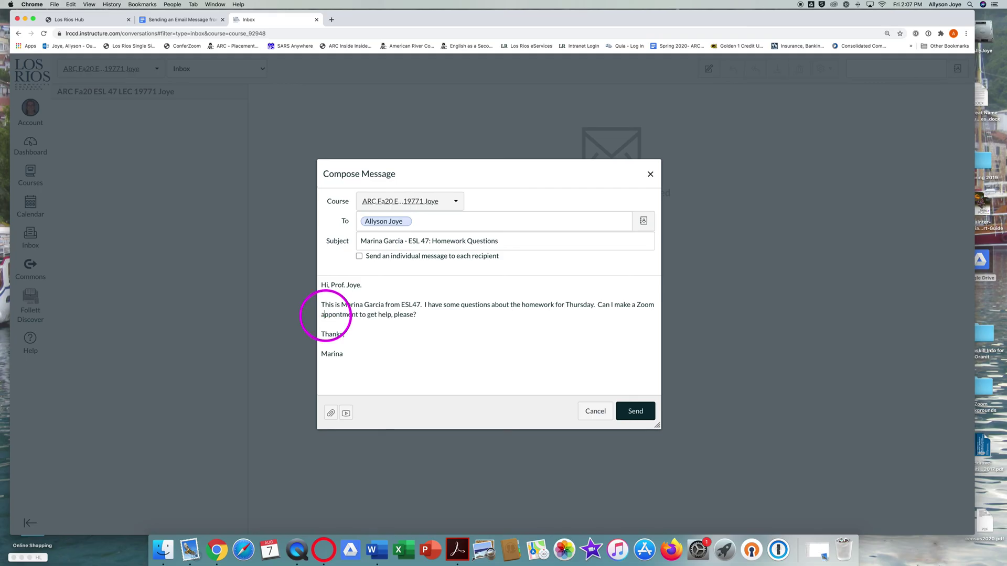
left_click(334, 315)
type("i")
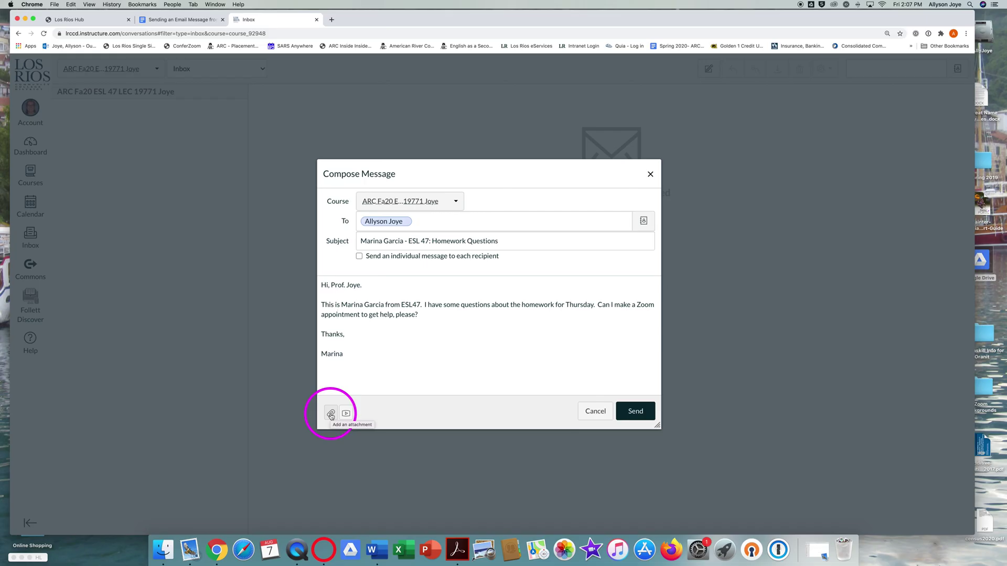
Attach 'Sending an Email Message from Canvas (Video Shots).docx' to the message.
left_click(331, 415)
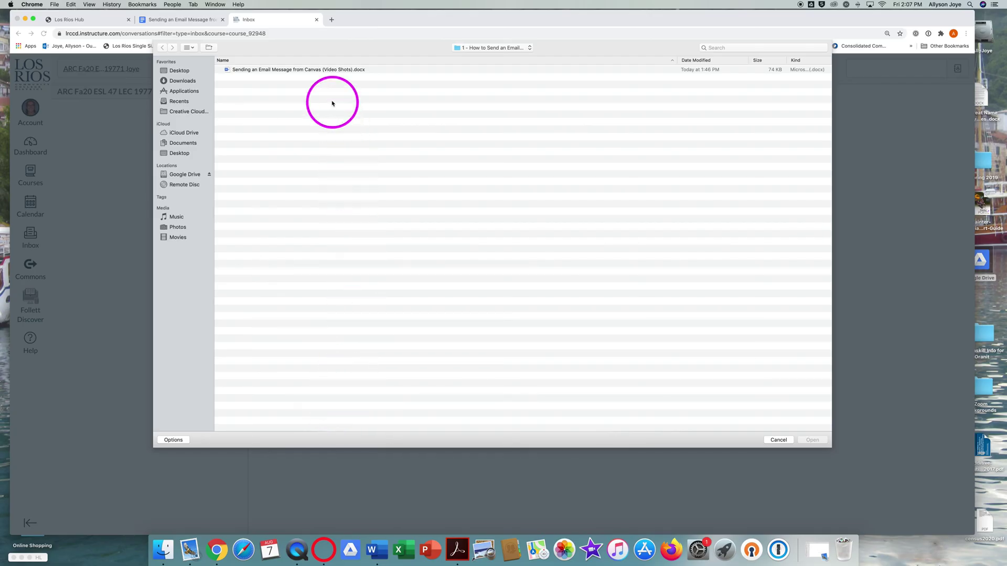
left_click(290, 72)
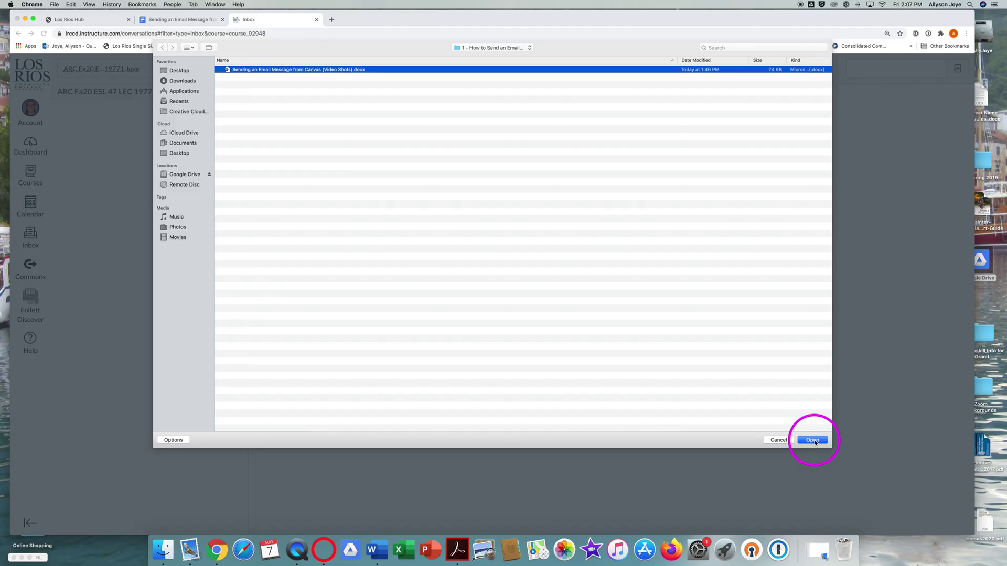
left_click(815, 441)
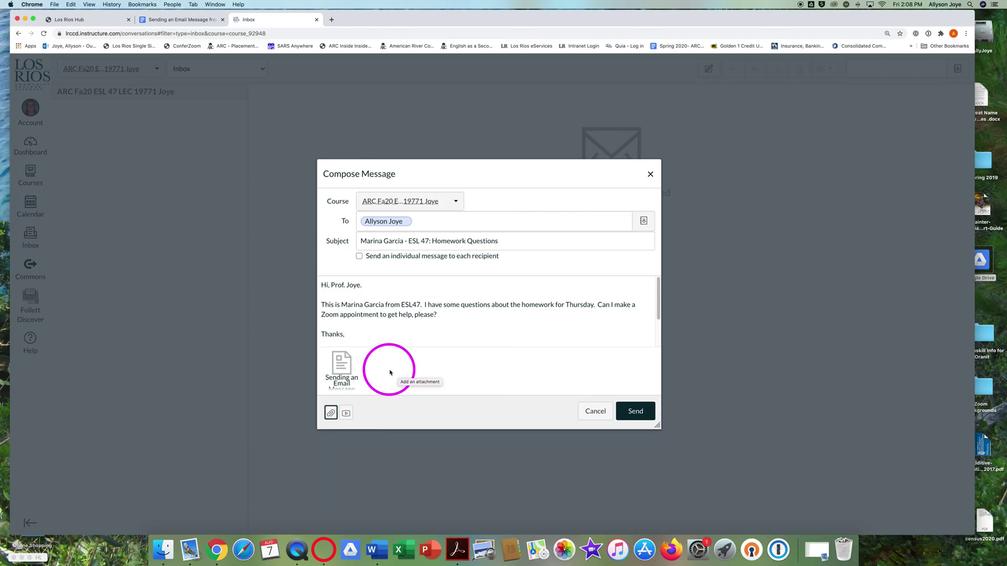
mouse_move(344, 370)
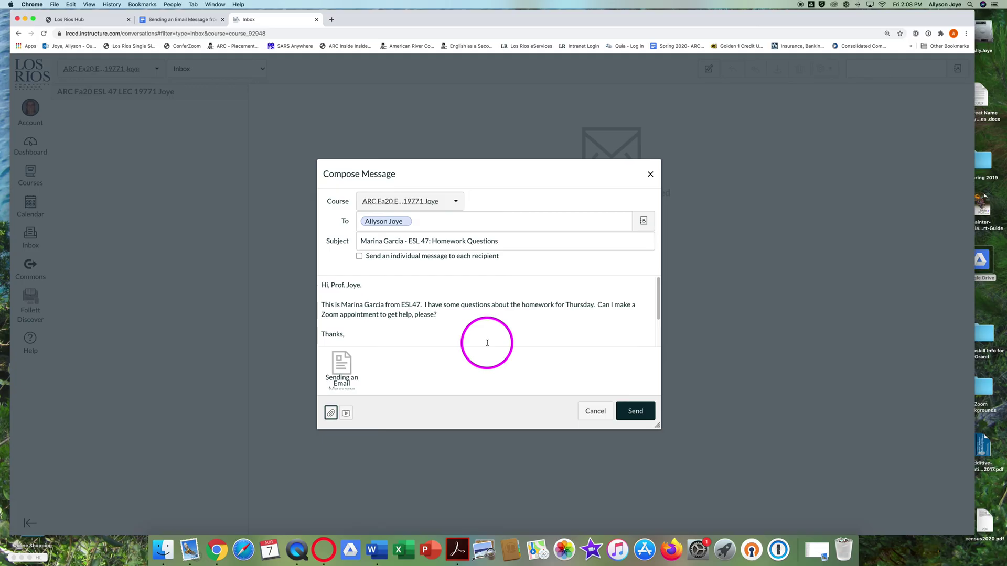
Send the message to the teacher from the Compose Message dialog.
left_click(637, 413)
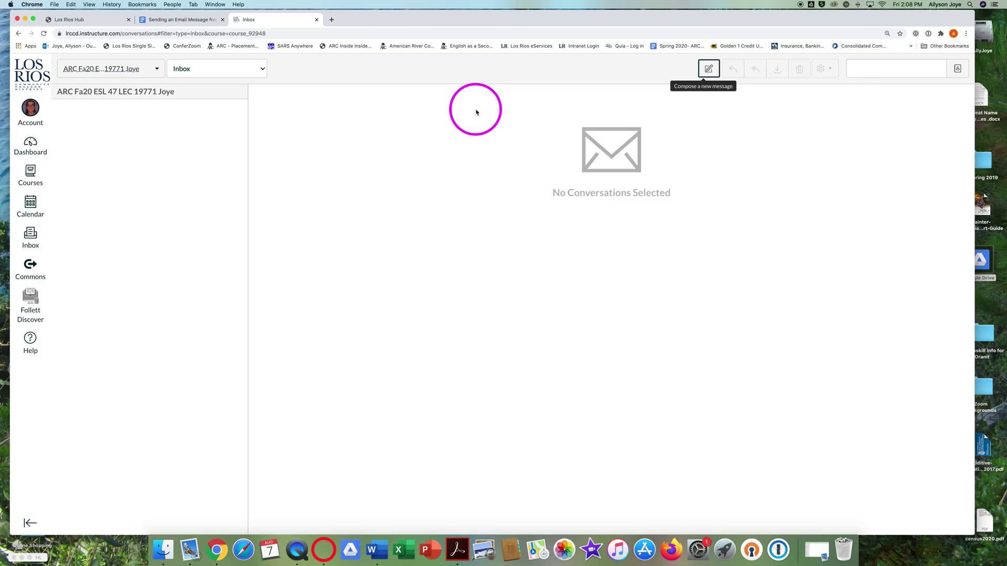
Return to the Google Docs tutorial and scroll down to its five-point reply tips list.
left_click(194, 21)
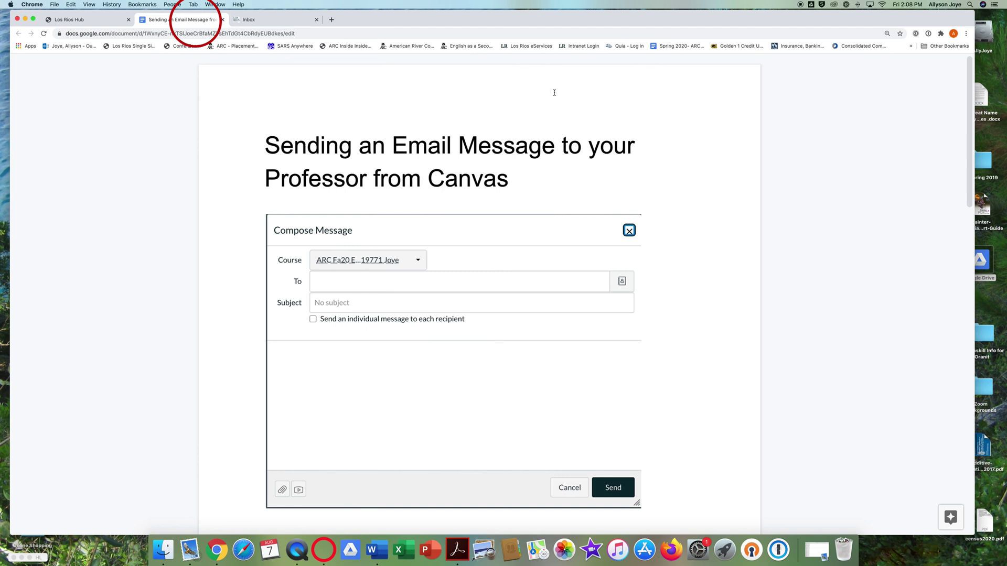
left_click_drag(970, 125, 1002, 362)
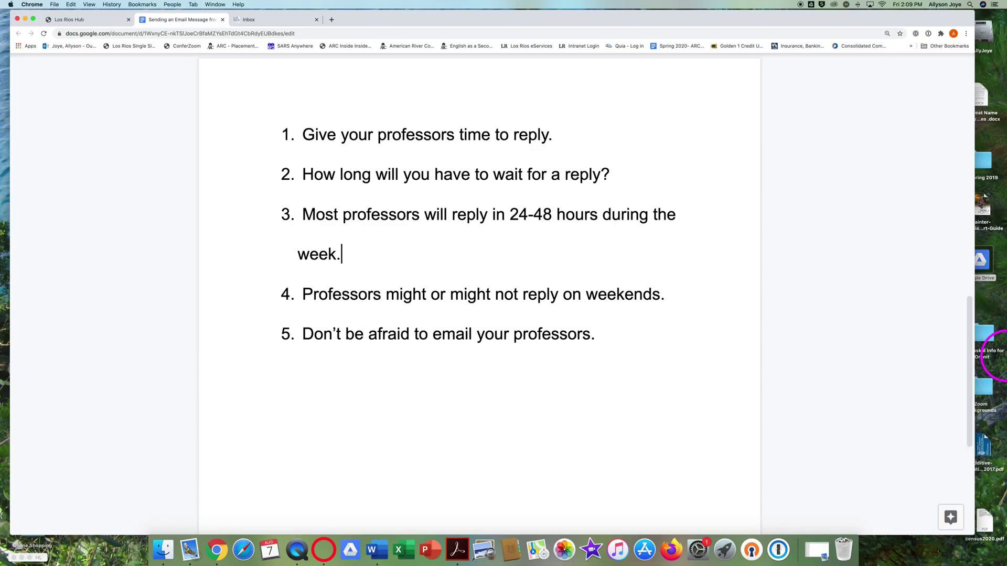